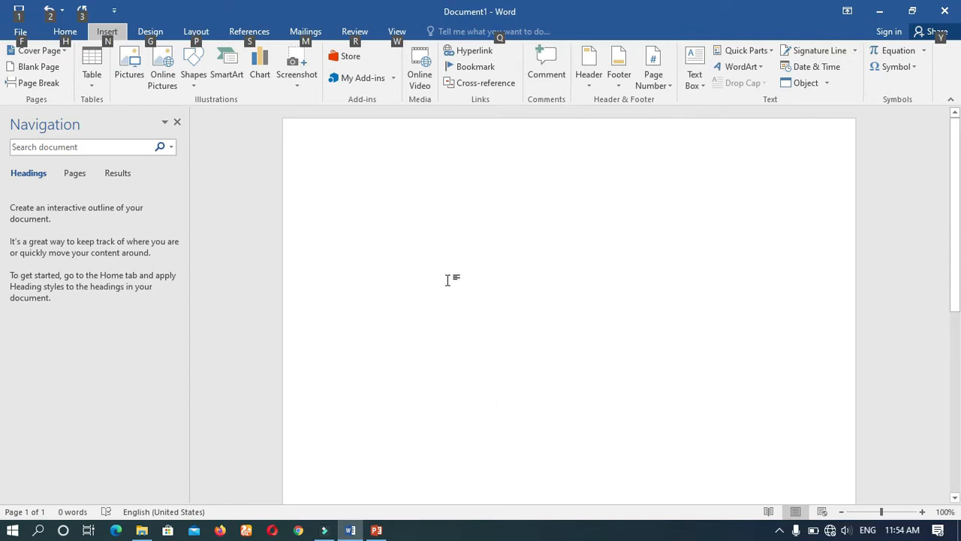
Insert a table with three columns and four rows, and enlarge it so its rows are much taller.
{"action": "left_click", "coordinate": [512, 251]}
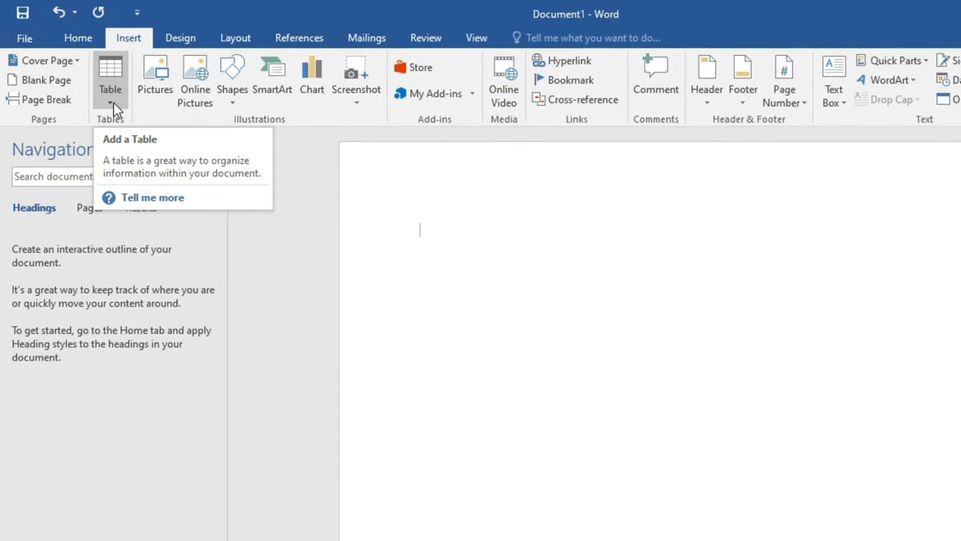
{"action": "left_click", "coordinate": [111, 105]}
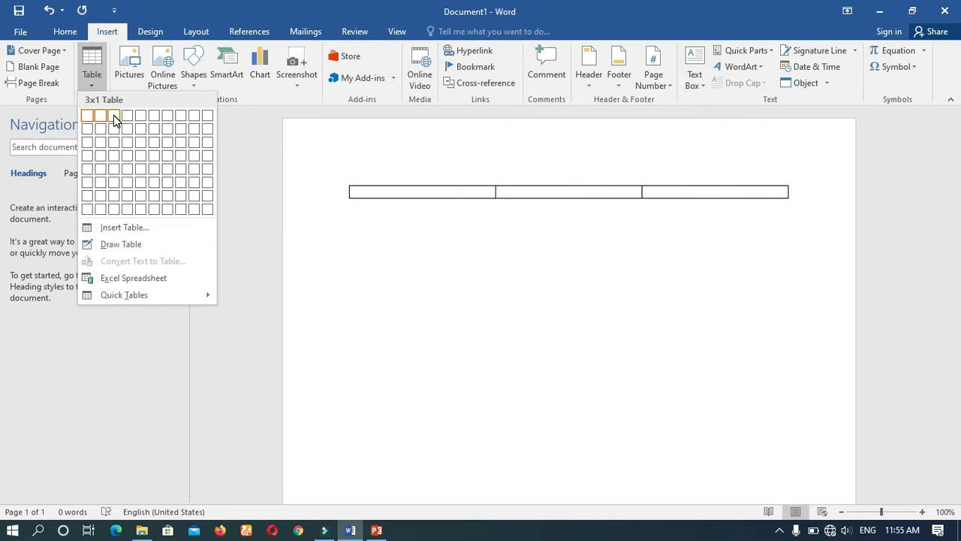
{"action": "left_click", "coordinate": [115, 154]}
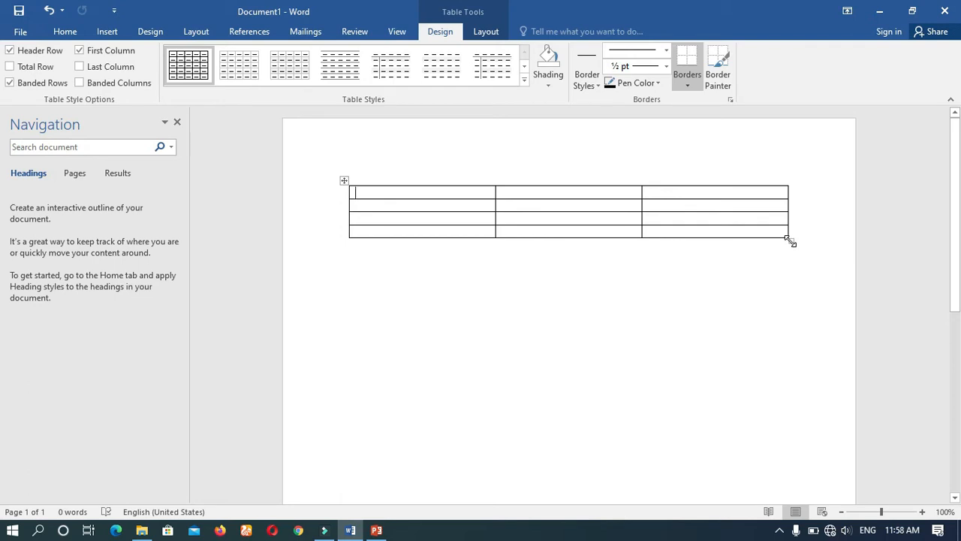
{"action": "left_click_drag", "start_coordinate": [790, 241], "coordinate": [773, 415]}
Fill the first row with the headings STUDENTS, ADDRESS and PHONE NUMBER.
{"action": "type", "text": "STUDENTS"}
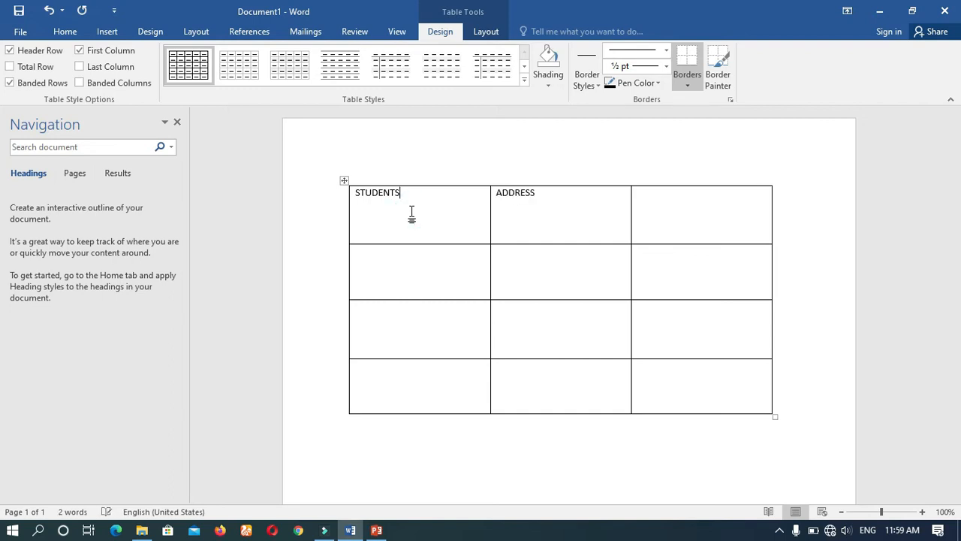
{"action": "key", "text": "Tab"}
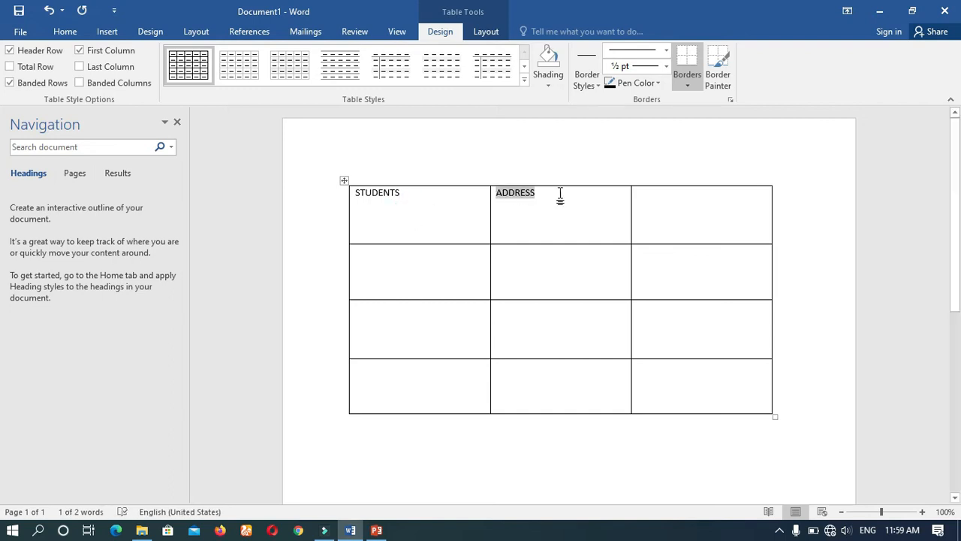
{"action": "left_click", "coordinate": [657, 221]}
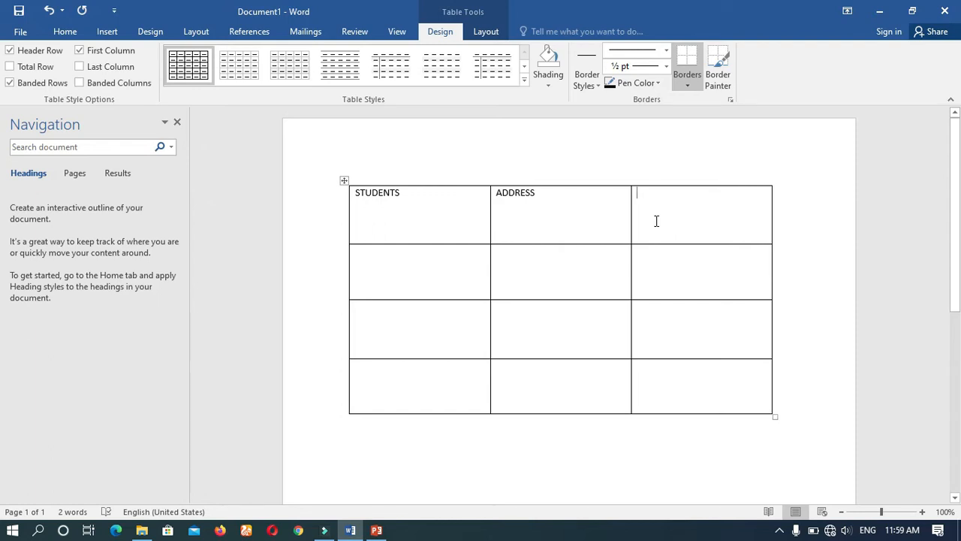
{"action": "type", "text": "PHONE NUMBER"}
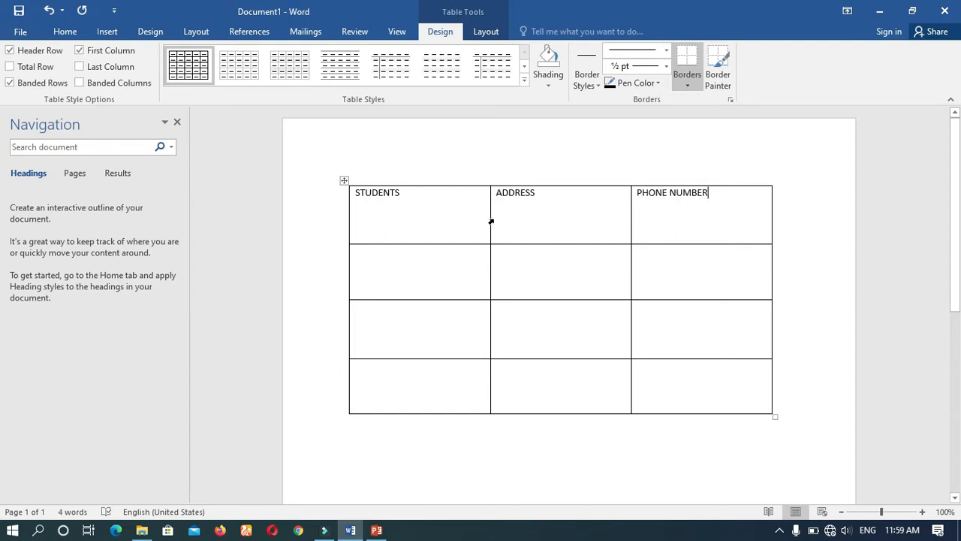
Narrow the STUDENTS column and fill the three rows below with each student's name, address and phone number.
{"action": "left_click_drag", "start_coordinate": [491, 223], "coordinate": [462, 225]}
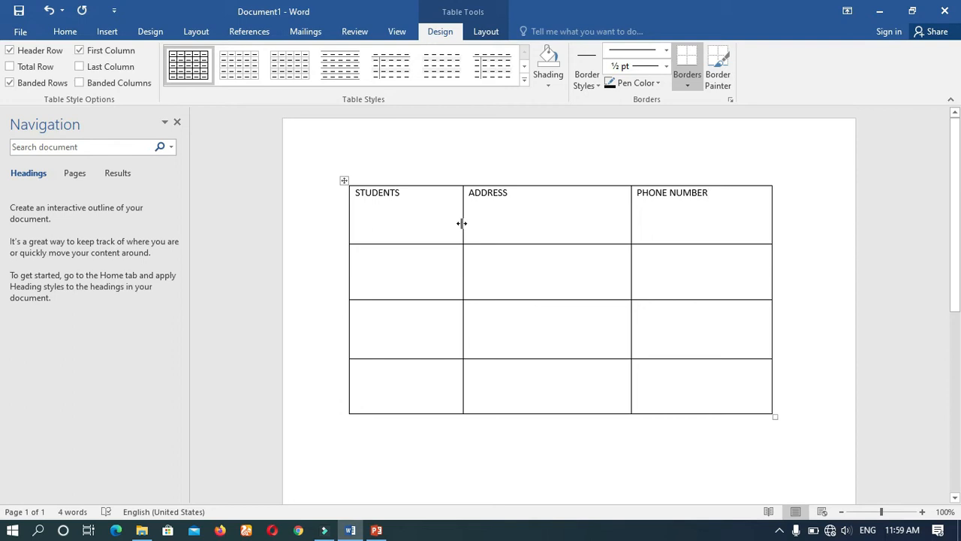
{"action": "left_click", "coordinate": [402, 275]}
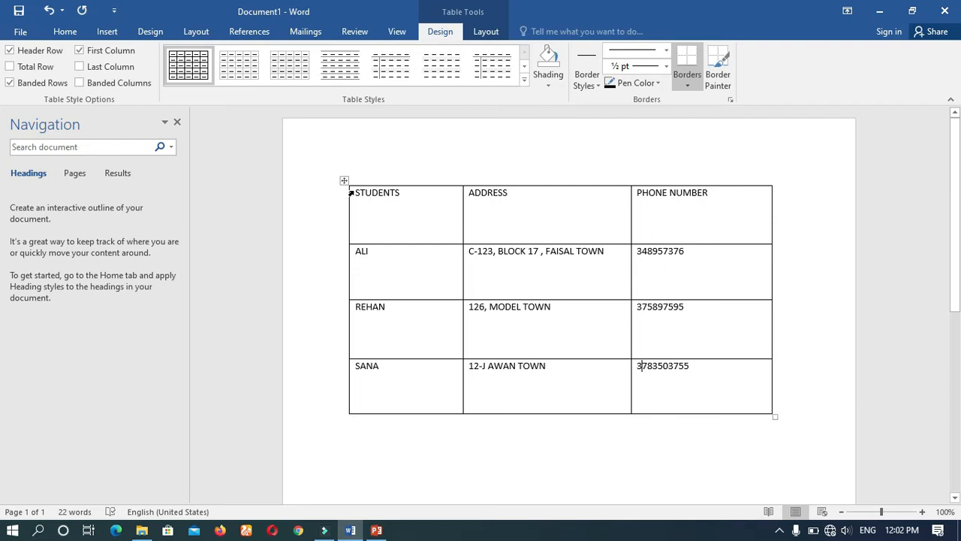
Format the heading row as bold, size 18 and horizontally centred.
{"action": "left_click_drag", "start_coordinate": [357, 192], "coordinate": [682, 215]}
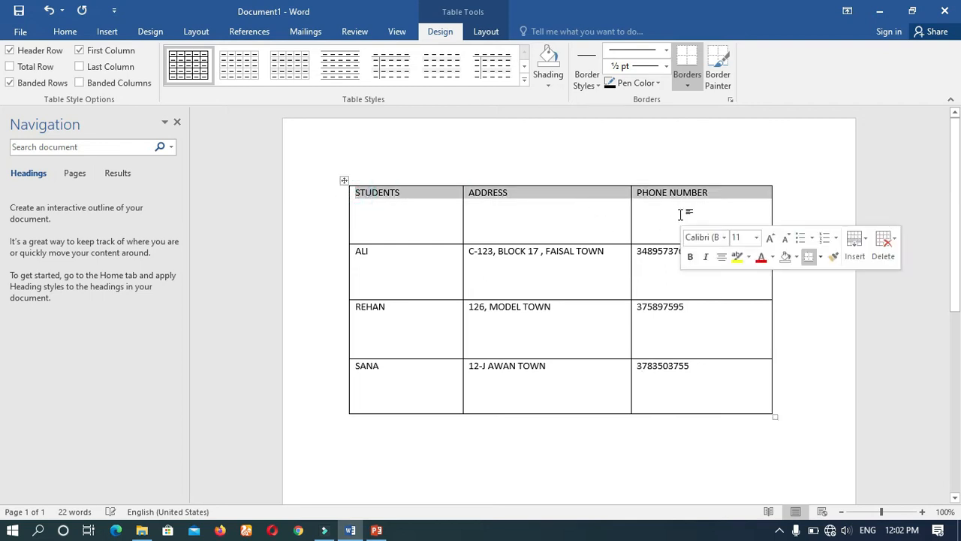
{"action": "left_click", "coordinate": [59, 33]}
{"action": "left_click", "coordinate": [124, 78]}
{"action": "left_click", "coordinate": [203, 57]}
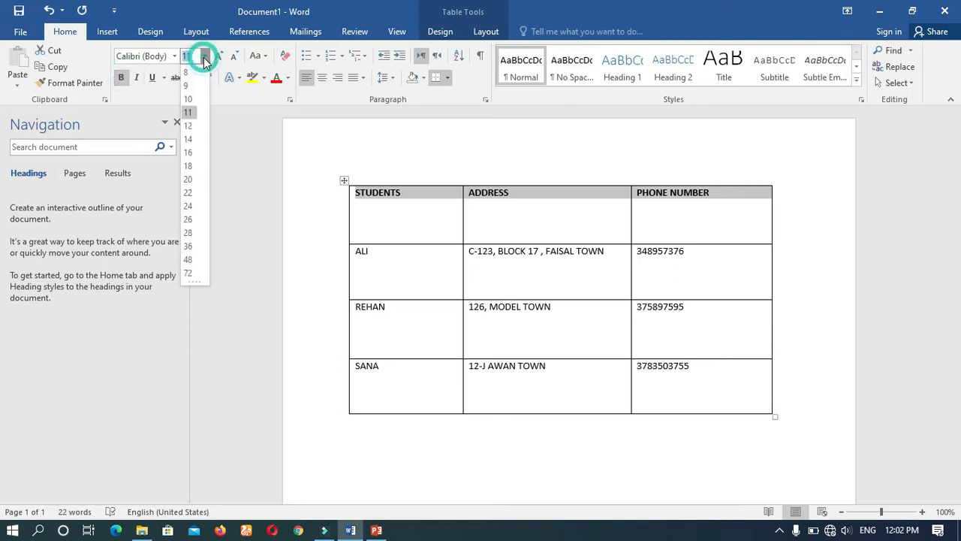
{"action": "left_click", "coordinate": [191, 166]}
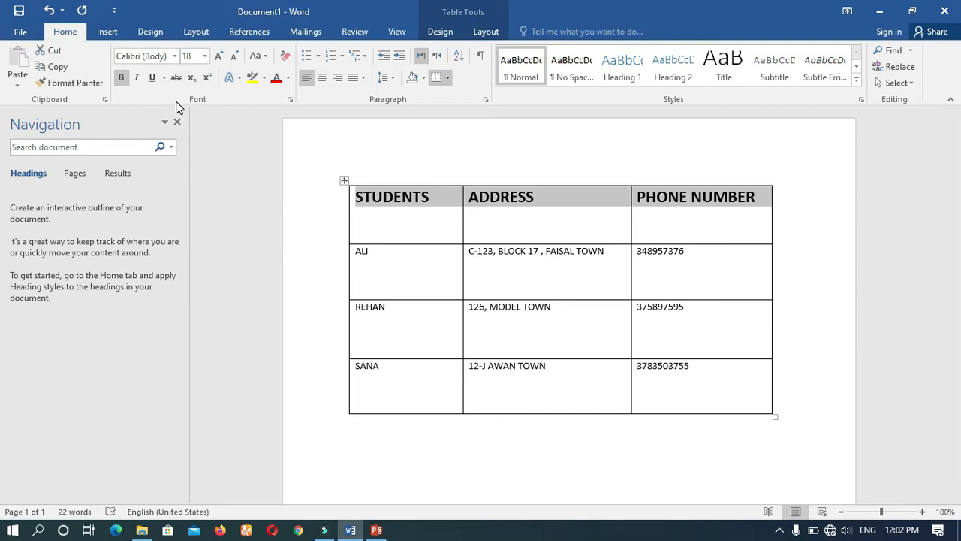
{"action": "left_click", "coordinate": [322, 78]}
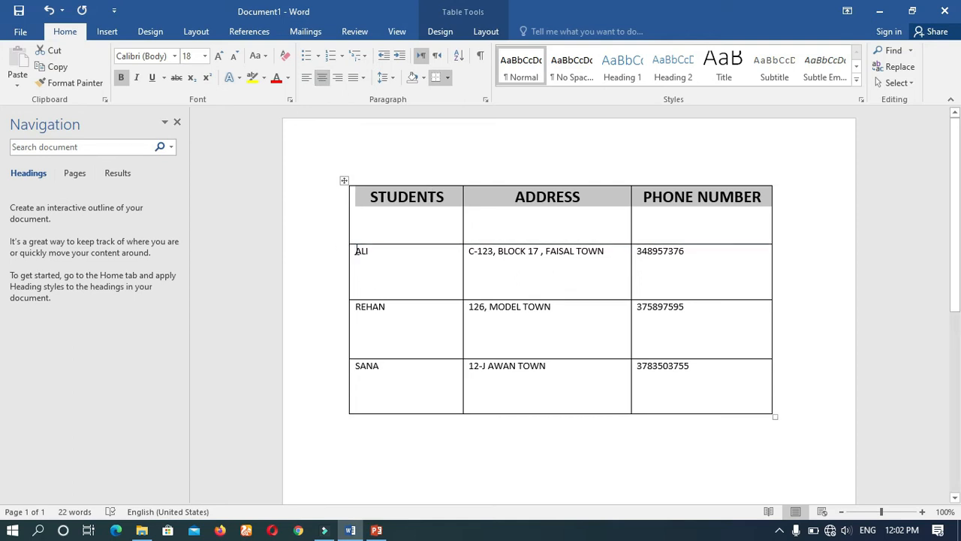
Set the text of the three student rows to font size 14.
{"action": "left_click_drag", "start_coordinate": [358, 251], "coordinate": [467, 328]}
{"action": "left_click_drag", "start_coordinate": [529, 349], "coordinate": [643, 400]}
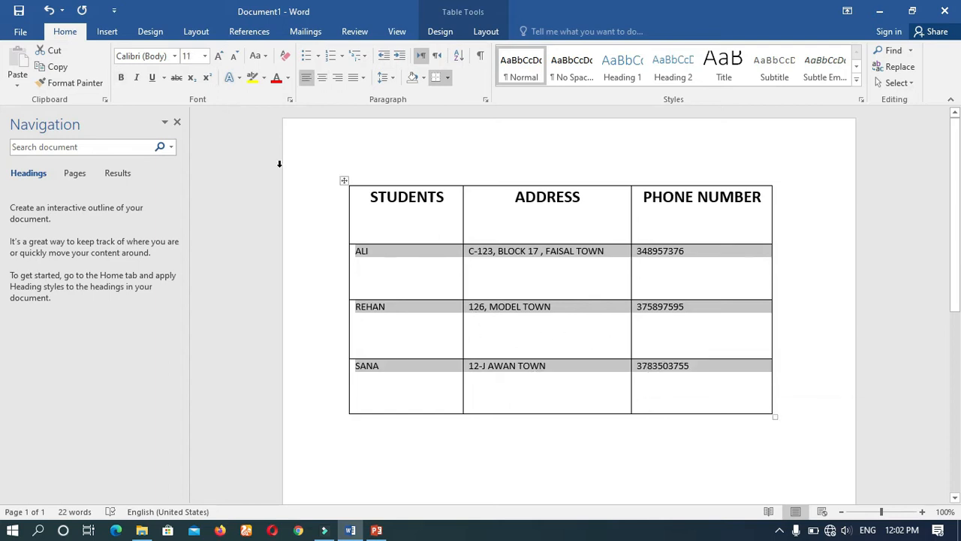
{"action": "left_click", "coordinate": [205, 57]}
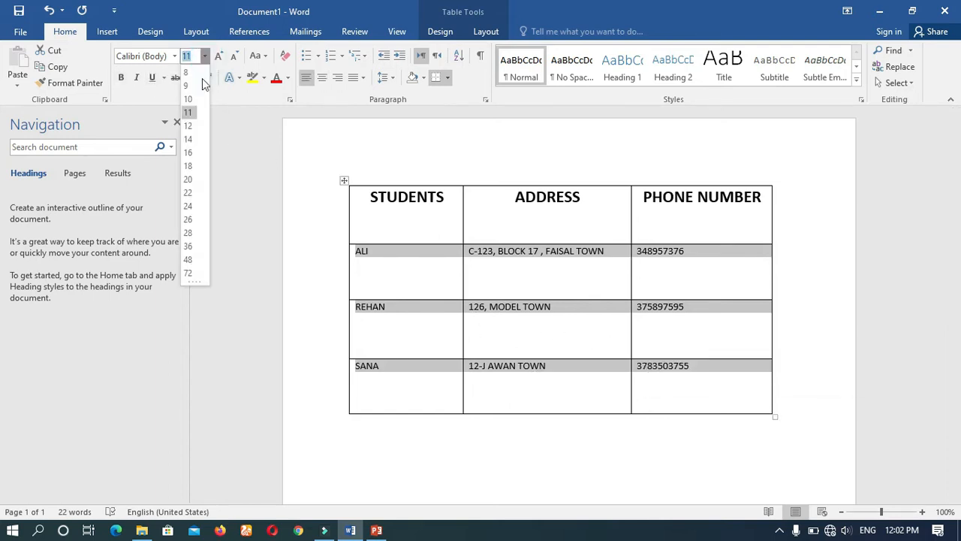
{"action": "left_click", "coordinate": [189, 139]}
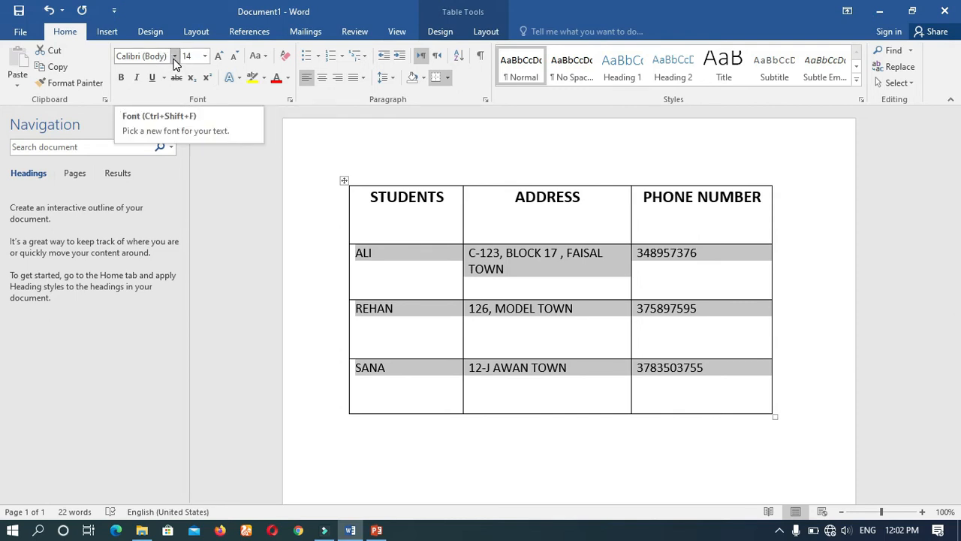
Centre the text of the three student rows both horizontally and vertically within their cells.
{"action": "key", "text": "alt"}
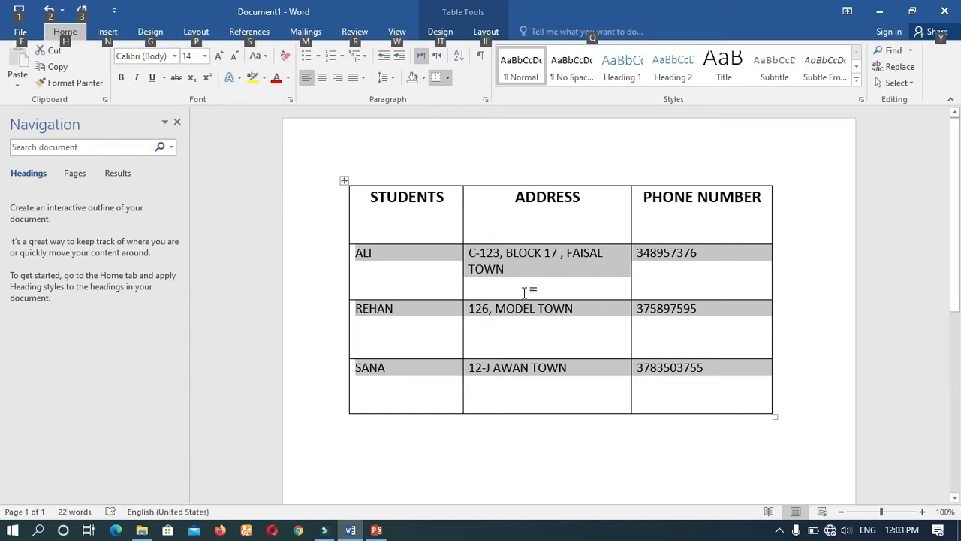
{"action": "key", "text": "alt"}
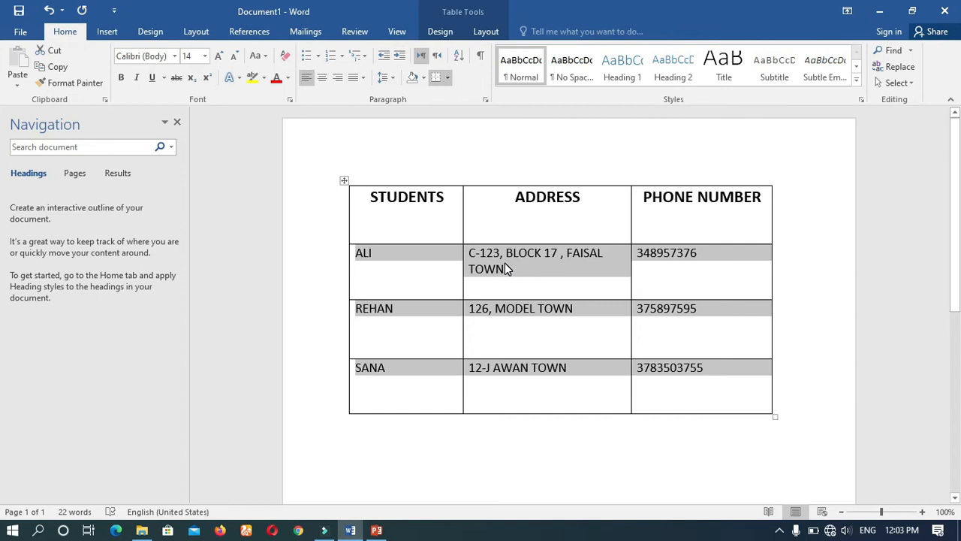
{"action": "left_click", "coordinate": [483, 31]}
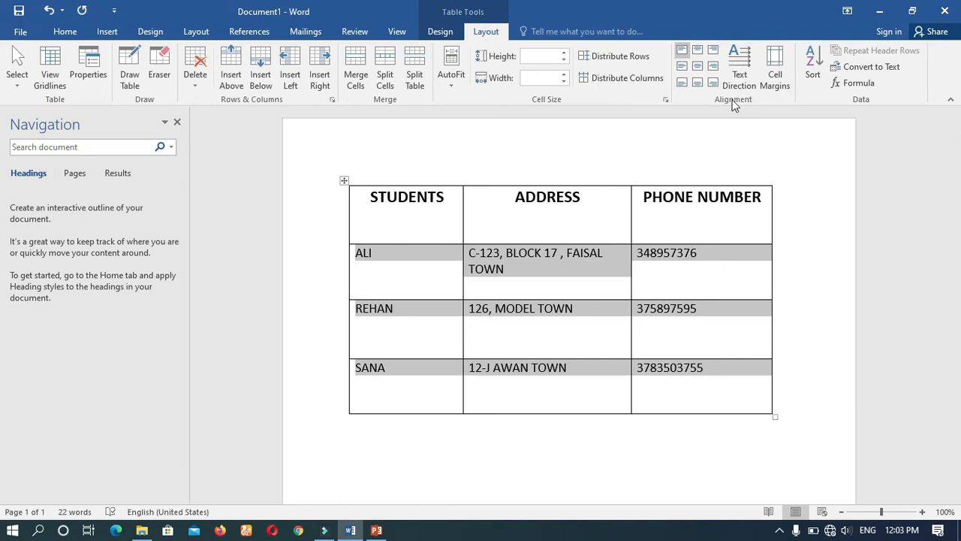
{"action": "left_click", "coordinate": [697, 67]}
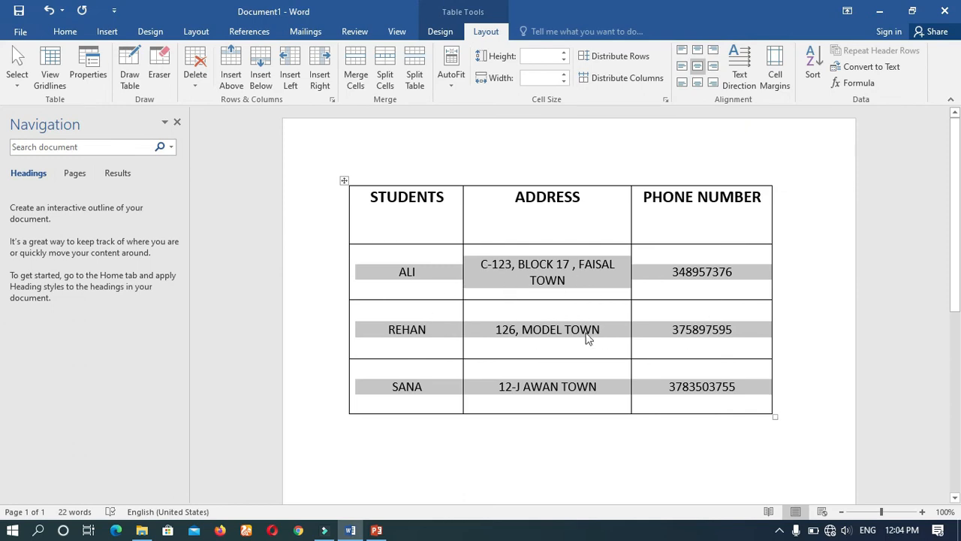
{"action": "key", "text": "alt"}
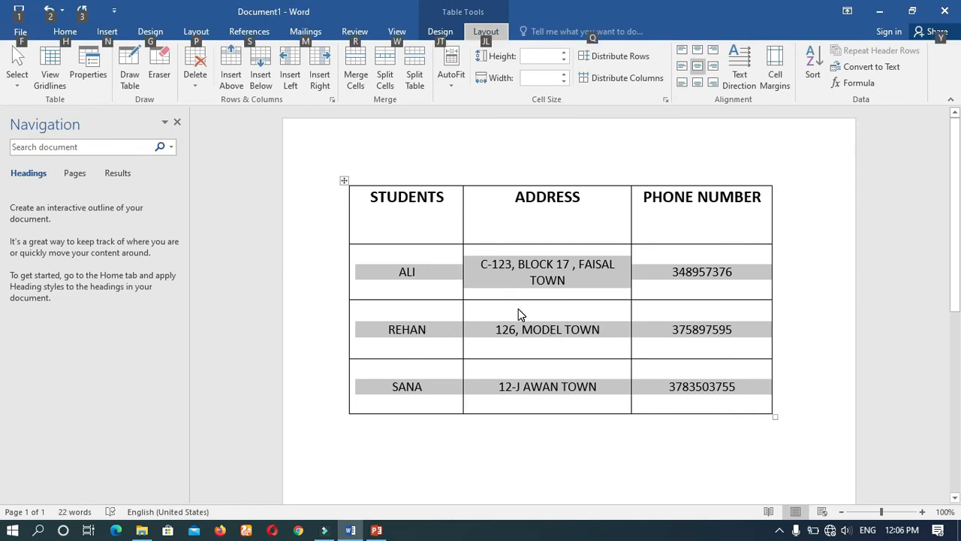
{"action": "key", "text": "alt"}
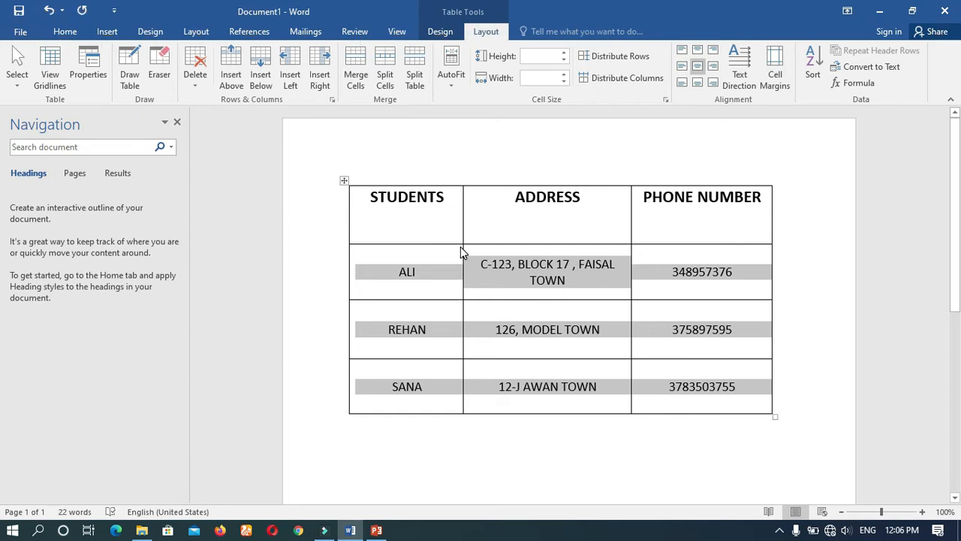
{"action": "left_click", "coordinate": [419, 222]}
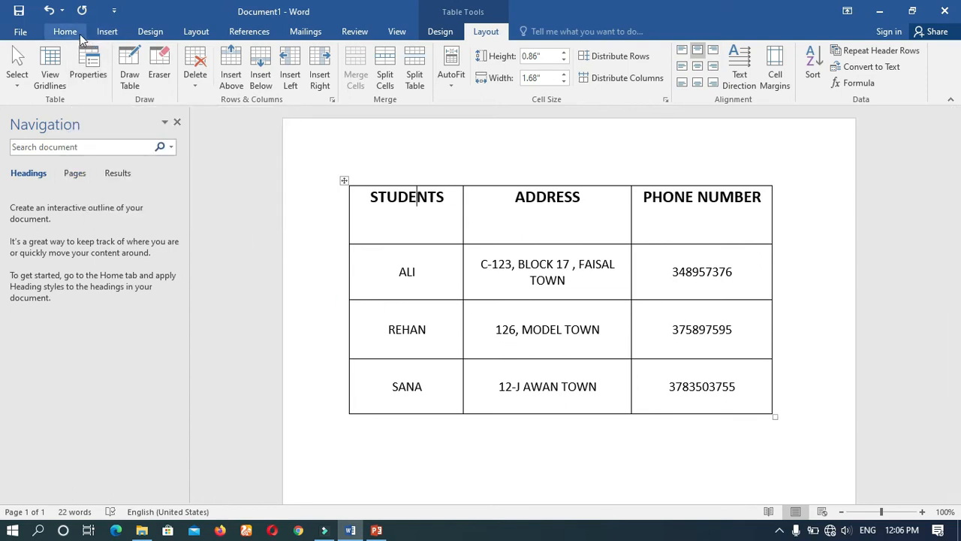
{"action": "left_click", "coordinate": [110, 32]}
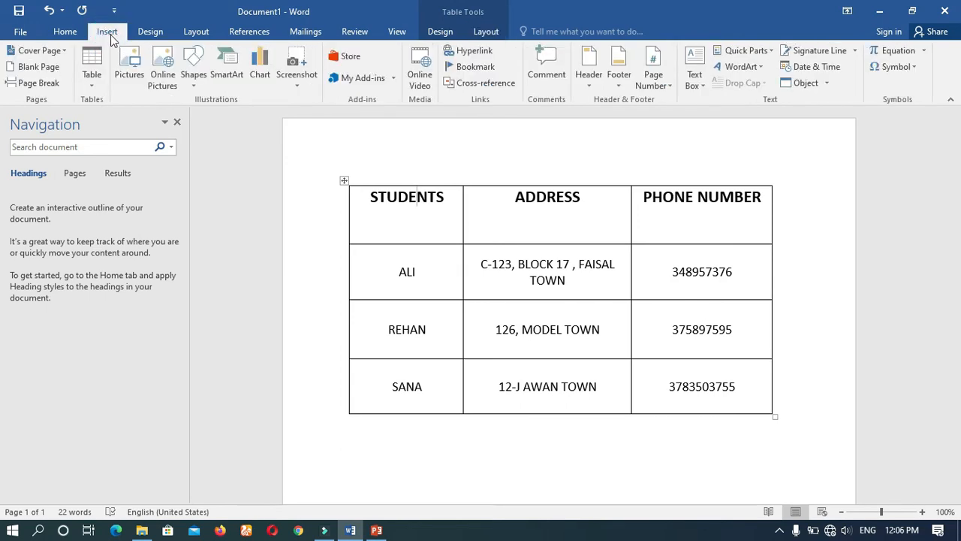
{"action": "left_click", "coordinate": [93, 75]}
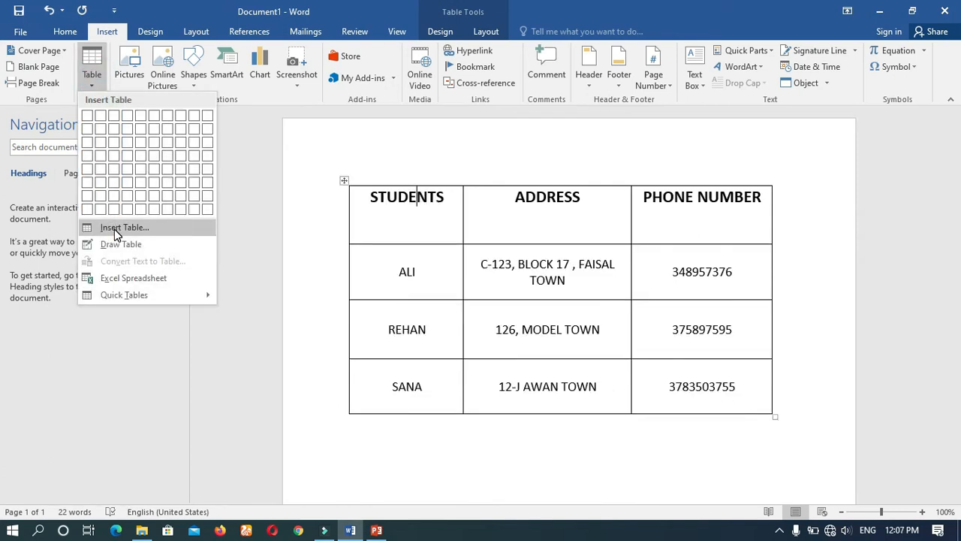
{"action": "left_click", "coordinate": [396, 433]}
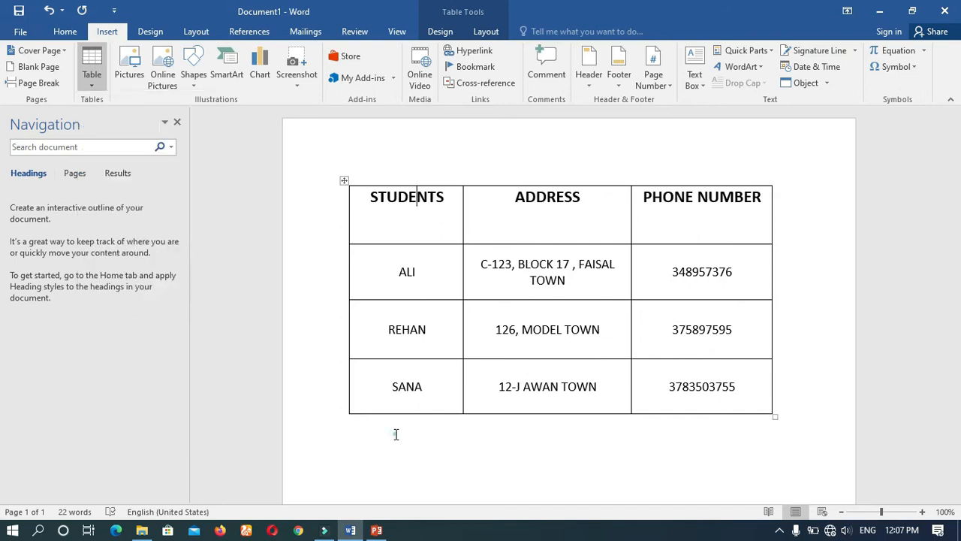
Add blank space below the student table and place the cursor on the empty line there.
{"action": "left_click", "coordinate": [785, 415]}
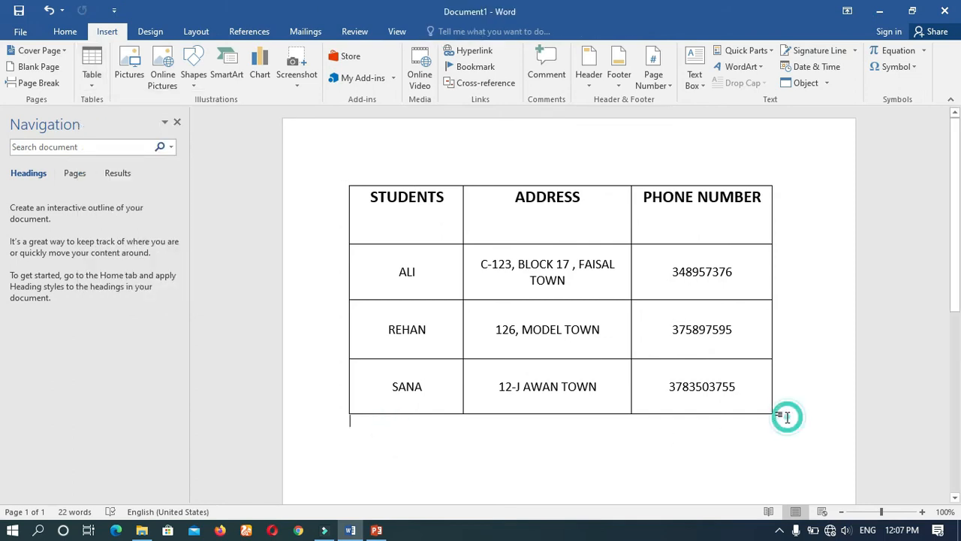
{"action": "key", "text": "Return"}
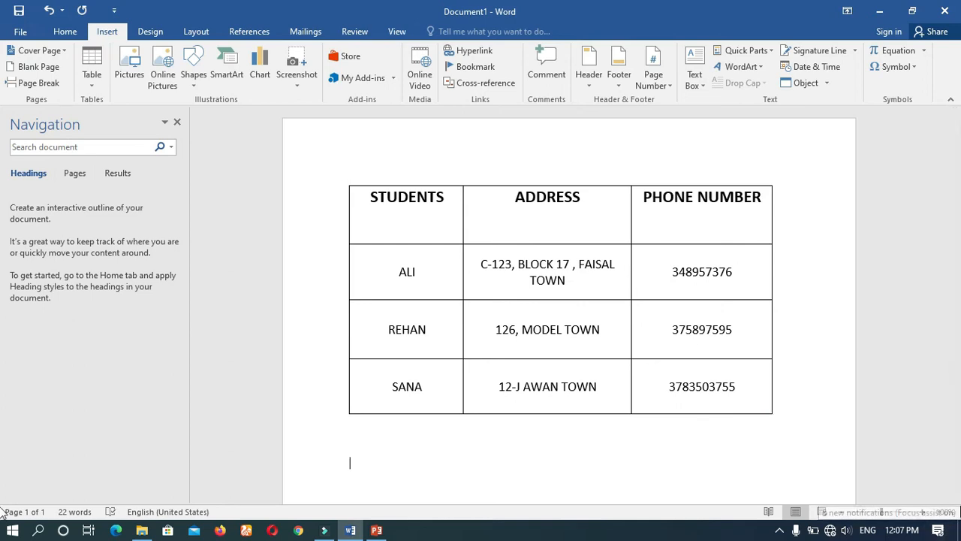
{"action": "left_click", "coordinate": [955, 497]}
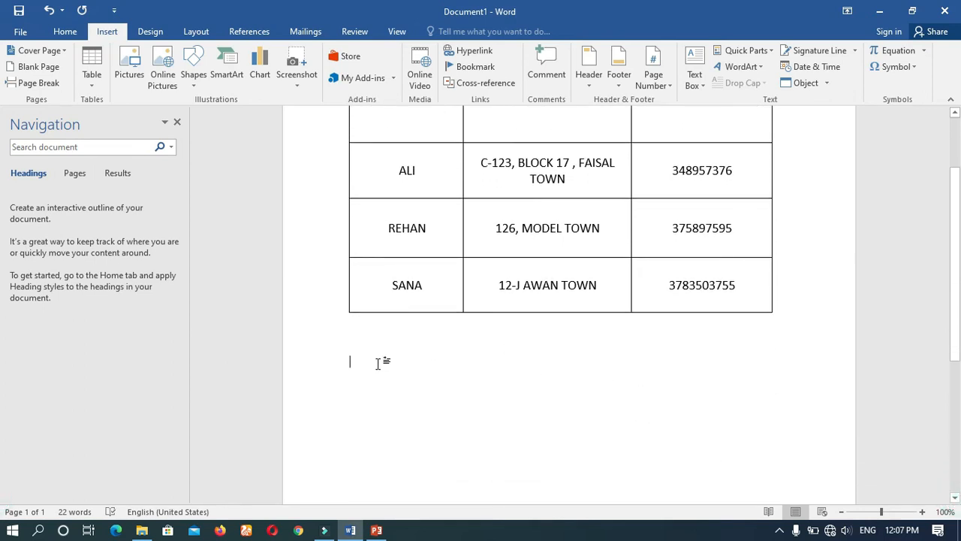
{"action": "left_click", "coordinate": [378, 363]}
{"action": "double_click", "coordinate": [351, 361]}
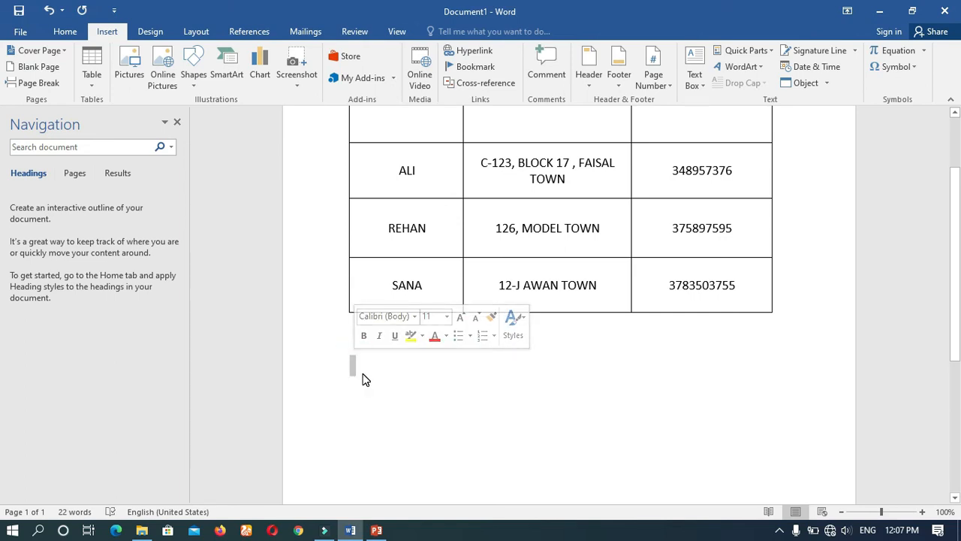
{"action": "left_click", "coordinate": [346, 360]}
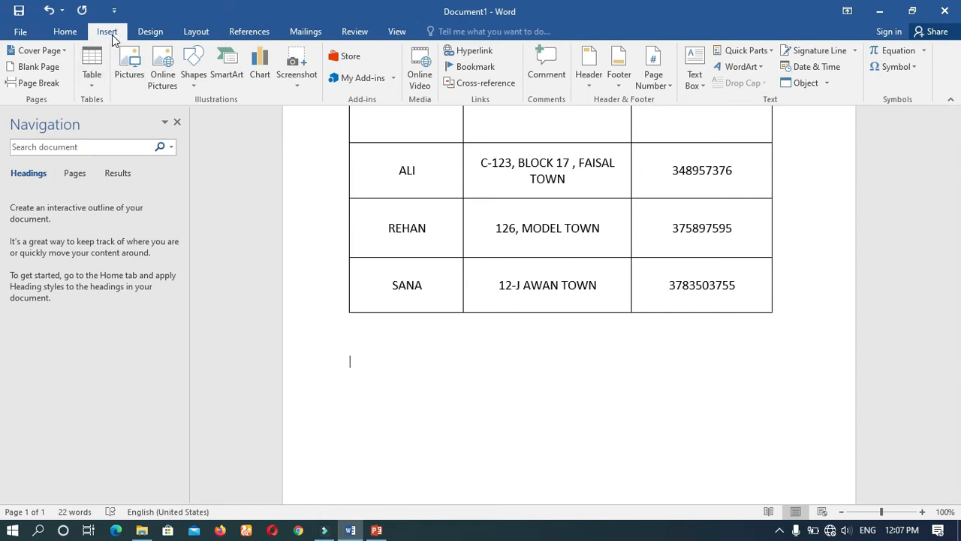
Insert a second table below the first with 6 columns and 8 rows, keeping the automatic fixed column width.
{"action": "left_click", "coordinate": [91, 87]}
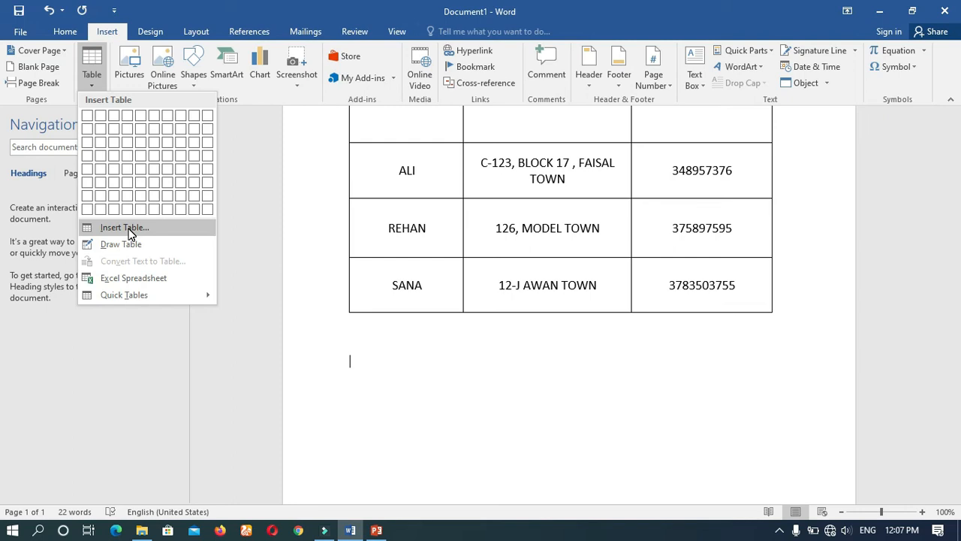
{"action": "left_click", "coordinate": [126, 227]}
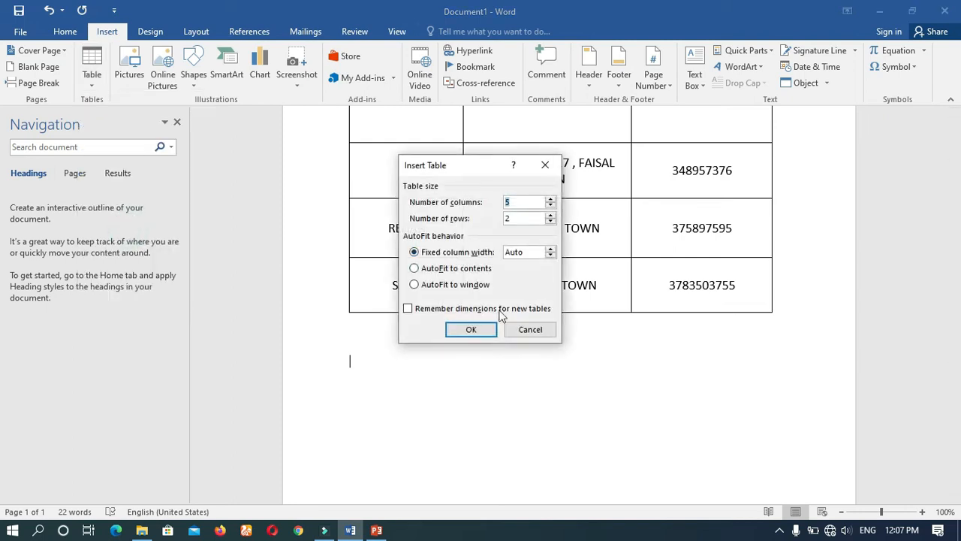
{"action": "left_click", "coordinate": [551, 200]}
{"action": "left_click", "coordinate": [551, 215]}
{"action": "left_click", "coordinate": [551, 215]}
{"action": "left_click", "coordinate": [551, 215]}
{"action": "left_click", "coordinate": [551, 215]}
{"action": "left_click", "coordinate": [551, 215]}
{"action": "left_click", "coordinate": [470, 332]}
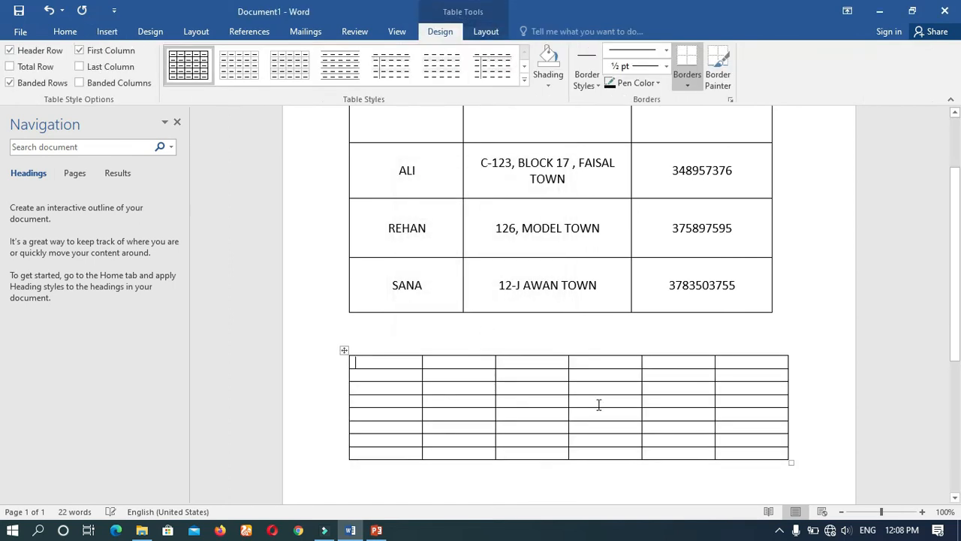
Enlarge the new empty table slightly in width and clearly in height, and select the whole table.
{"action": "left_click_drag", "start_coordinate": [955, 352], "coordinate": [956, 381]}
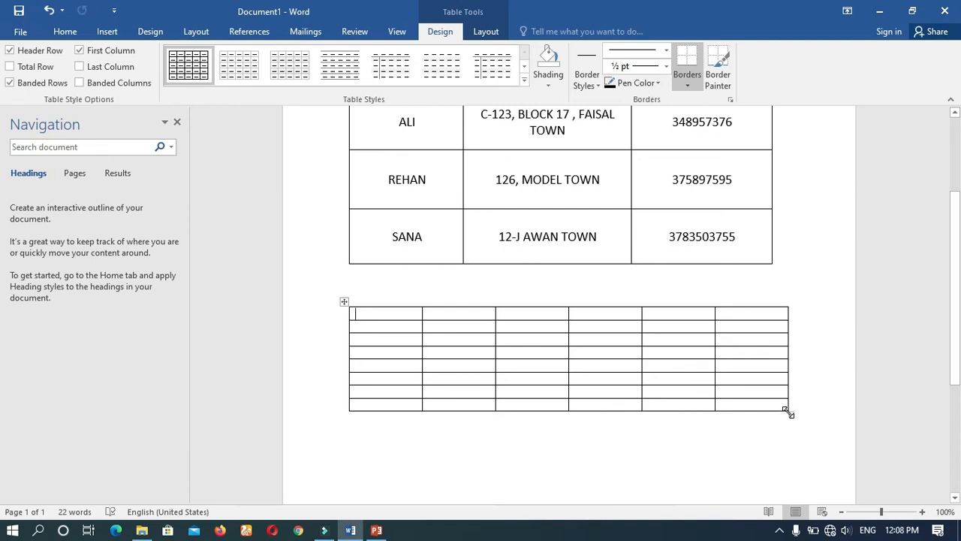
{"action": "left_click_drag", "start_coordinate": [788, 412], "coordinate": [814, 477]}
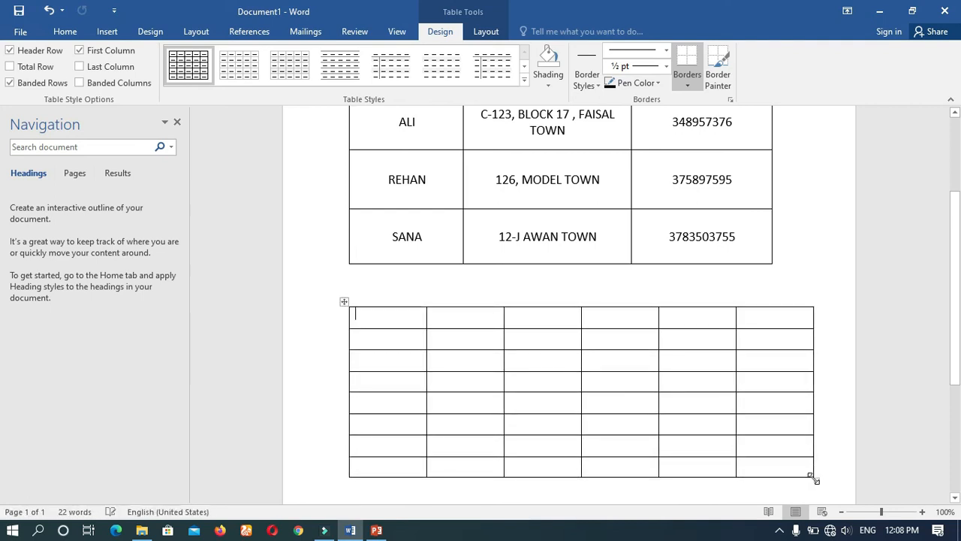
{"action": "left_click", "coordinate": [345, 301]}
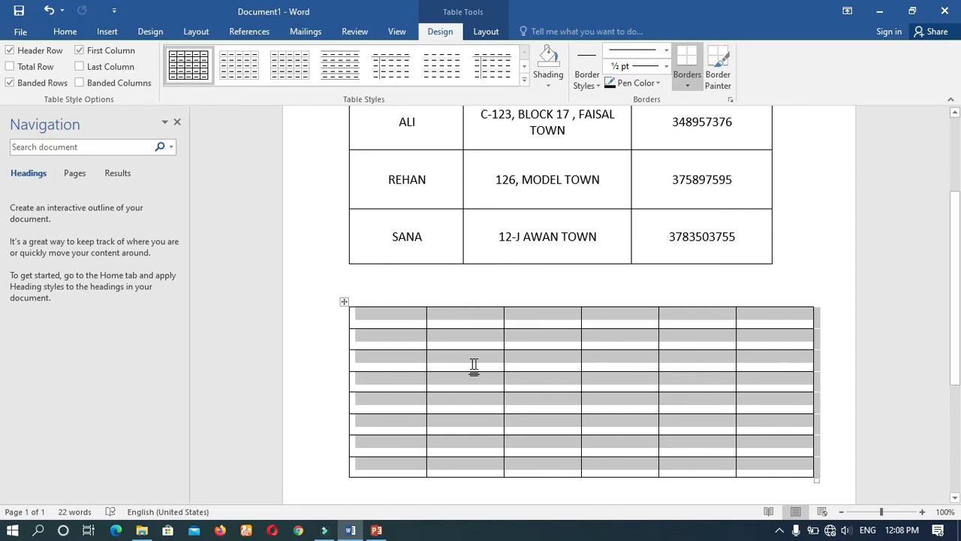
Narrow the first and second columns of the empty lower table slightly, giving the freed width to the third column.
{"action": "left_click", "coordinate": [419, 332]}
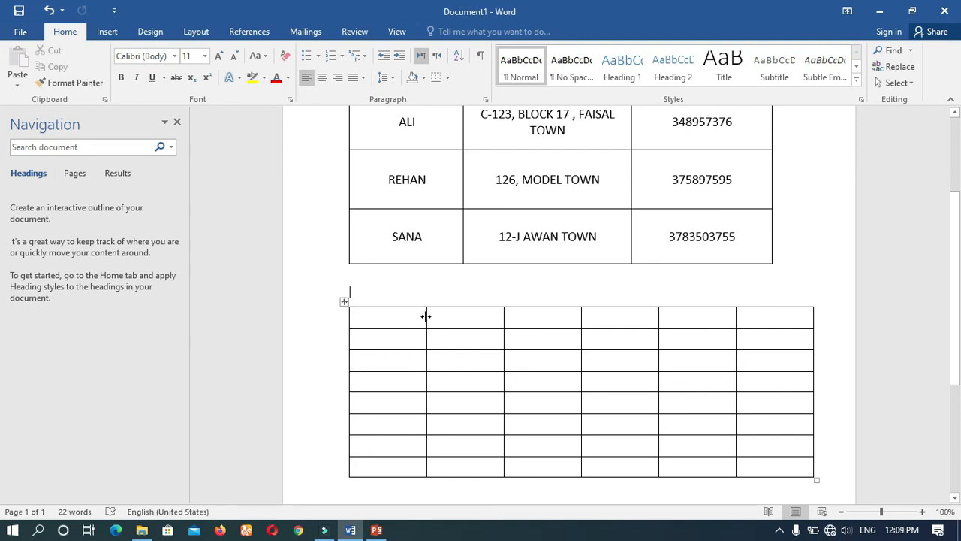
{"action": "left_click_drag", "start_coordinate": [424, 316], "coordinate": [410, 317]}
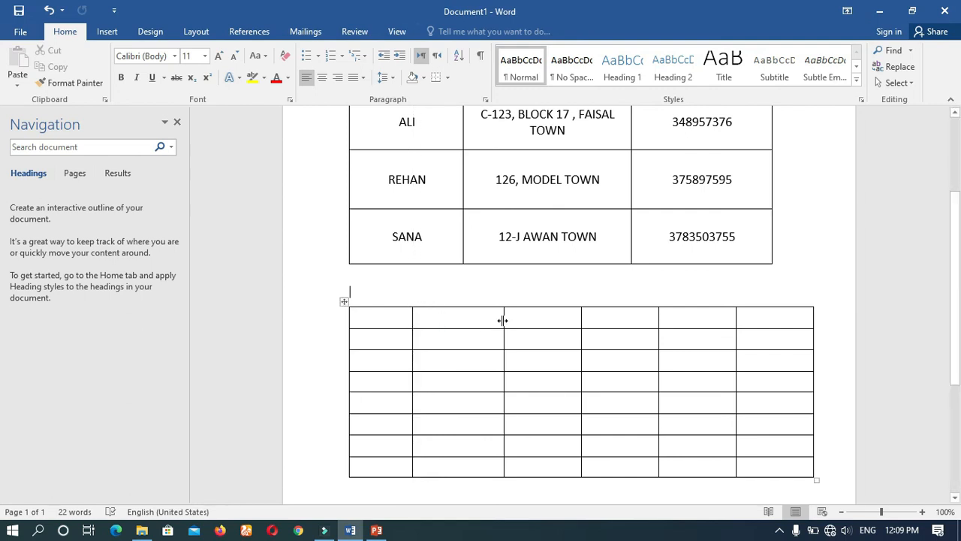
{"action": "left_click_drag", "start_coordinate": [503, 320], "coordinate": [480, 336]}
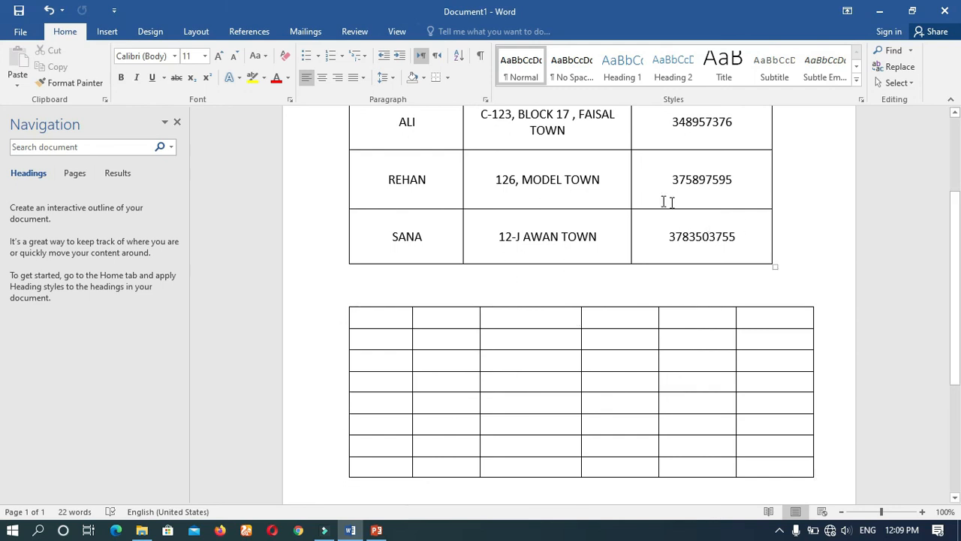
Place the cursor in the student table and display the available options for inserting a table.
{"action": "left_click", "coordinate": [533, 167]}
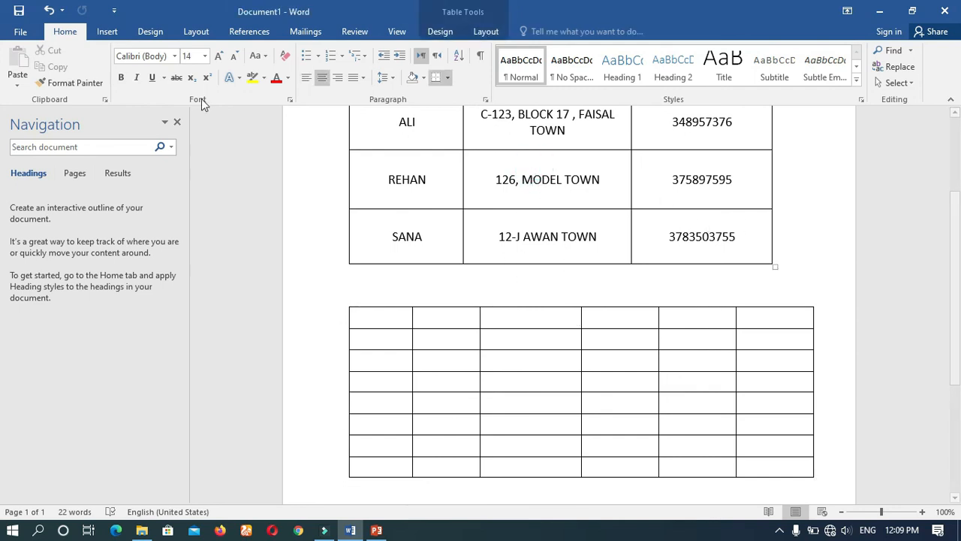
{"action": "left_click", "coordinate": [100, 27]}
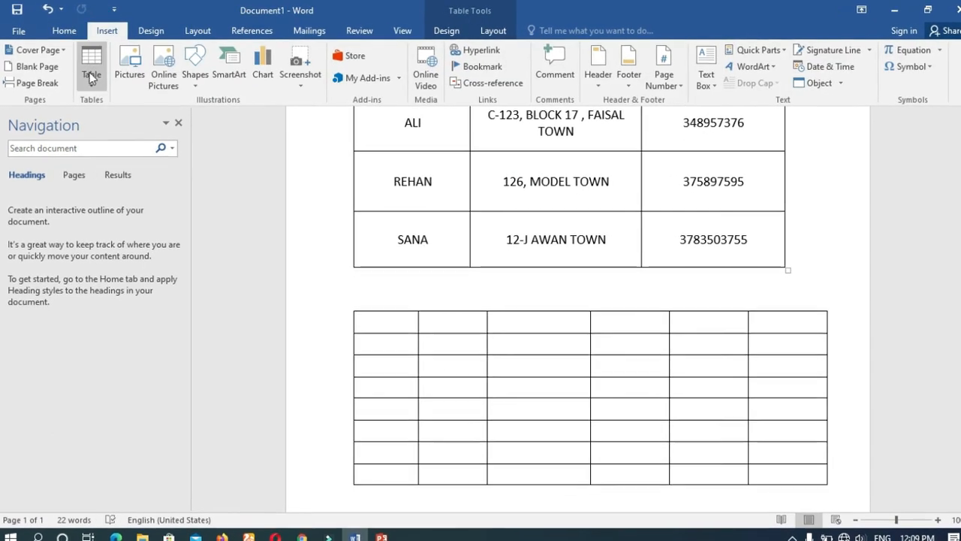
{"action": "left_click", "coordinate": [93, 84]}
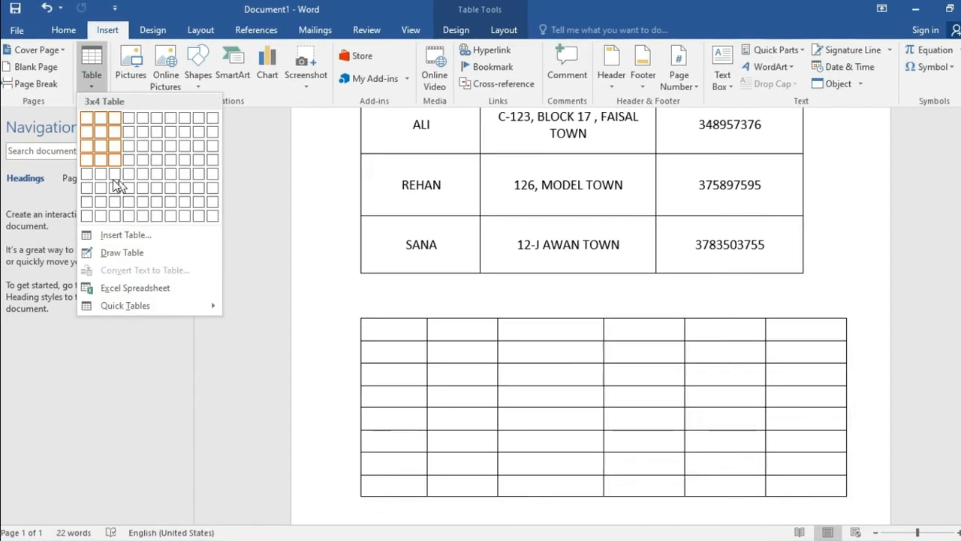